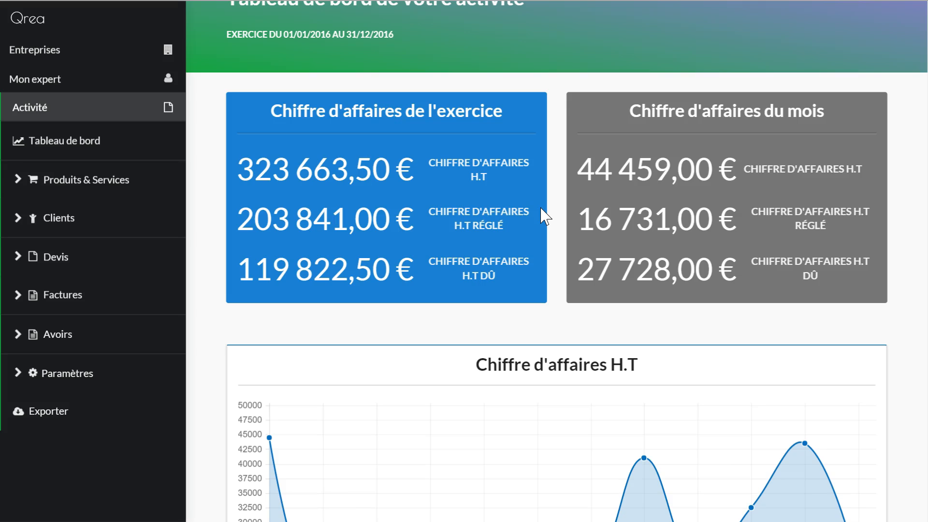
# Step: Open the list of existing invoices (Factures)
pyautogui.click(41, 290)
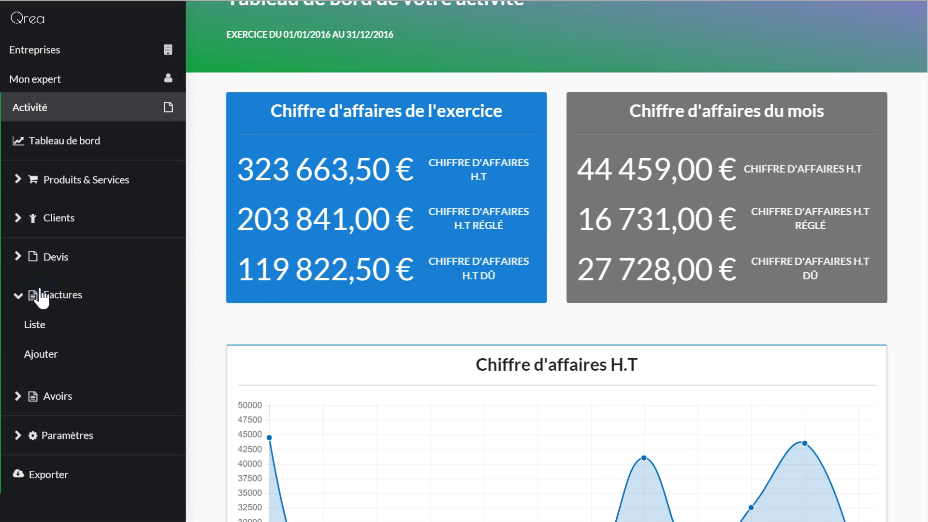
pyautogui.click(35, 357)
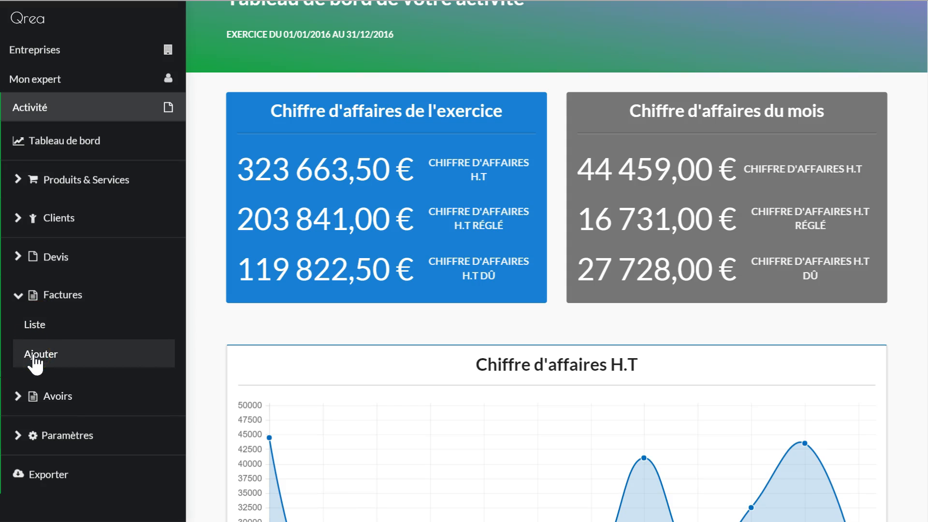
pyautogui.click(35, 330)
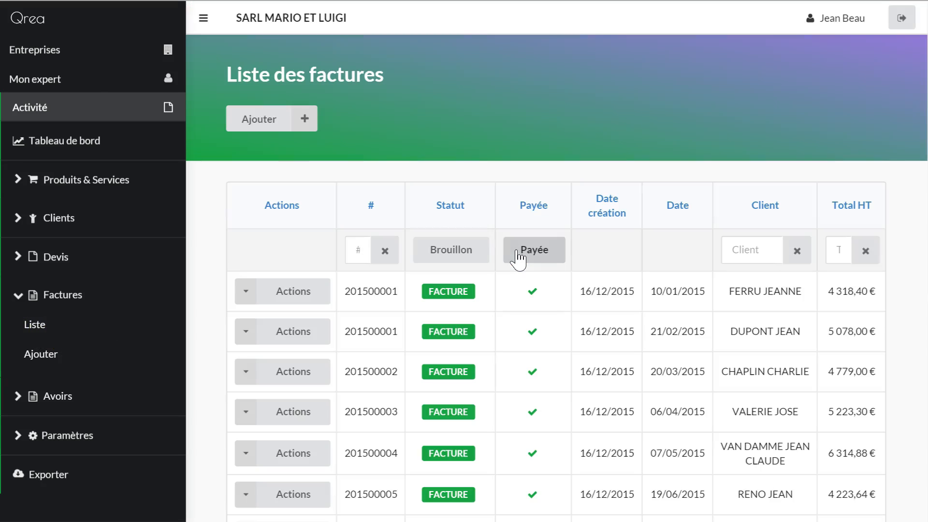
# Step: Look through the invoice list, examining the status and paid columns of the invoices
pyautogui.scroll(-15, 519, 259)
pyautogui.scroll(-5, 516, 250)
pyautogui.scroll(20, 517, 250)
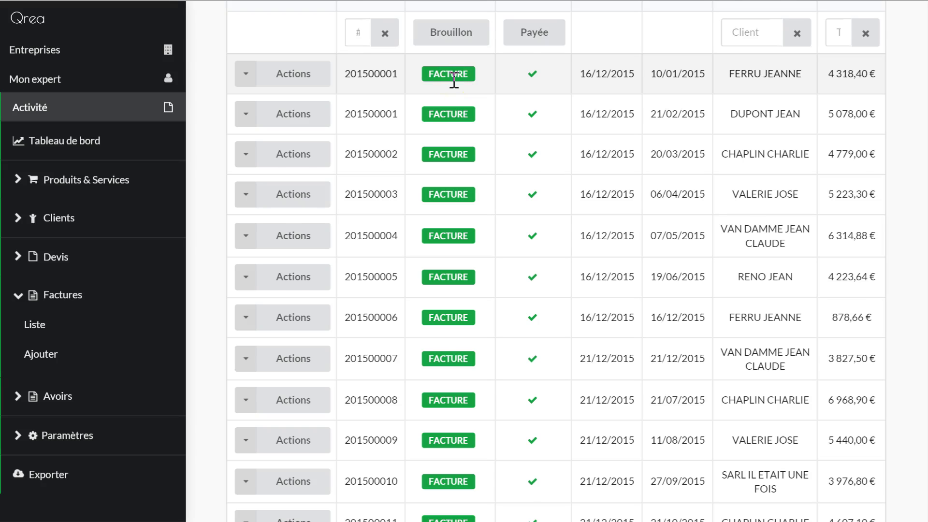
pyautogui.scroll(-20, 454, 79)
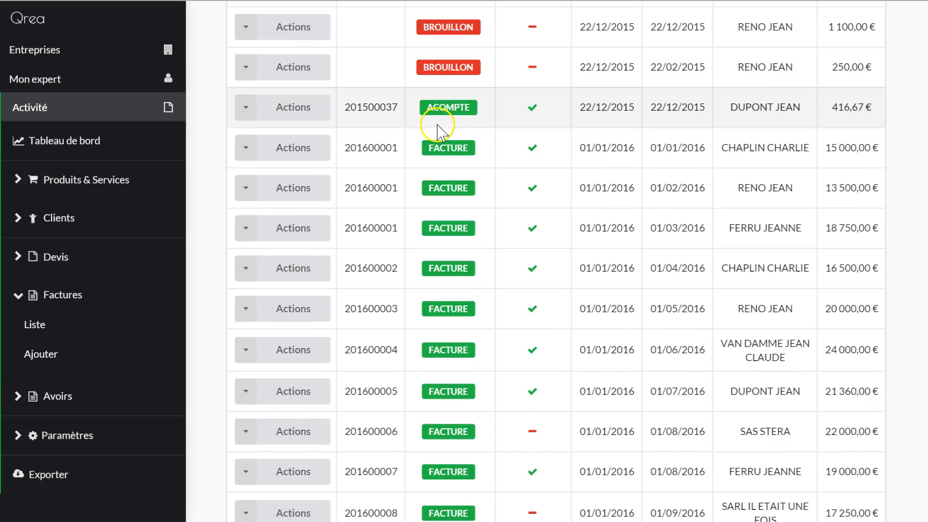
pyautogui.scroll(20, 449, 65)
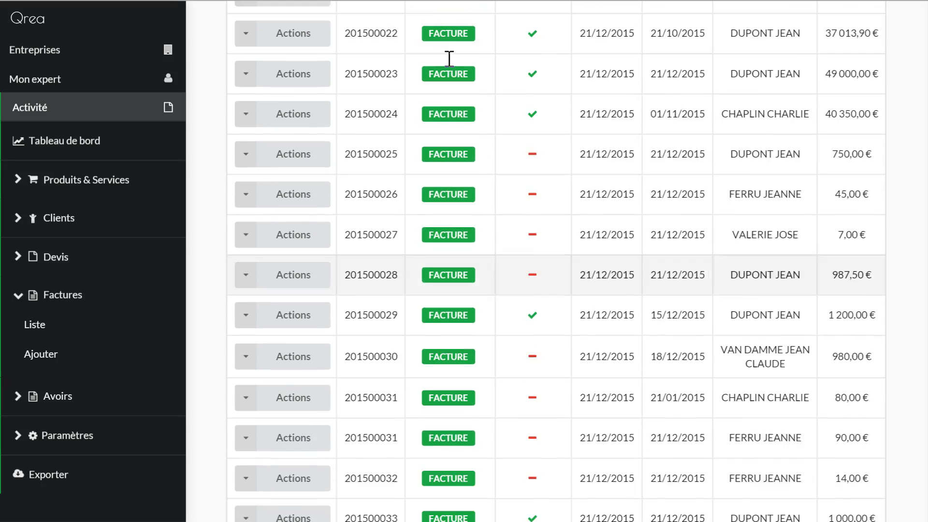
pyautogui.scroll(10, 450, 63)
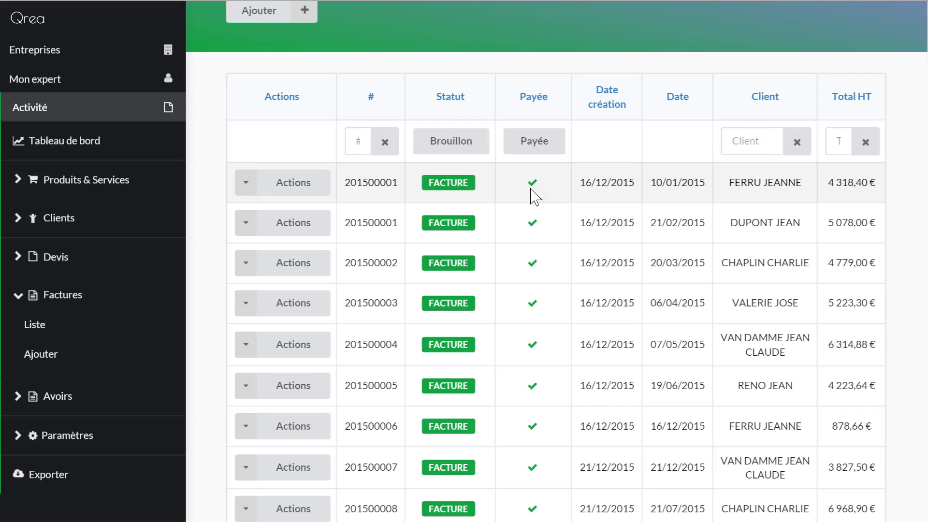
pyautogui.scroll(-20, 532, 196)
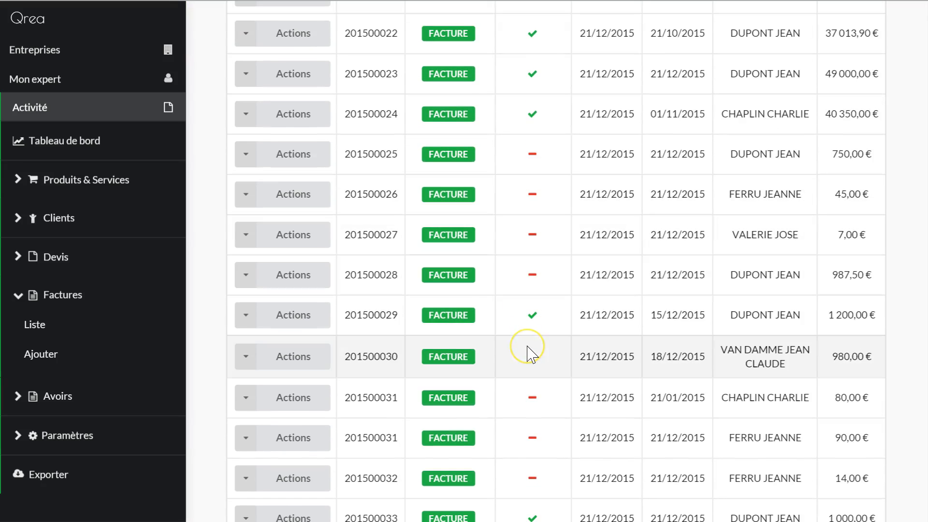
pyautogui.scroll(20, 532, 353)
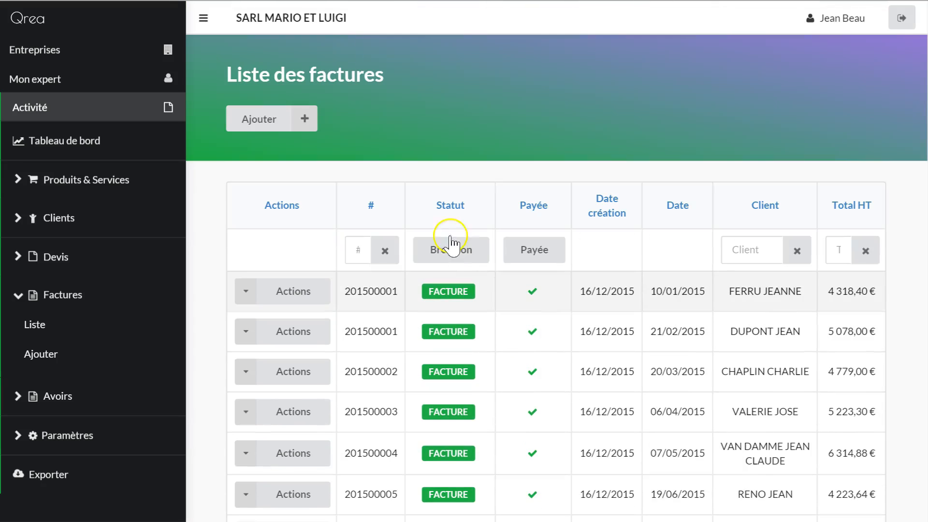
# Step: Create a new invoice and enter "Pose WC" as its custom label
pyautogui.click(287, 131)
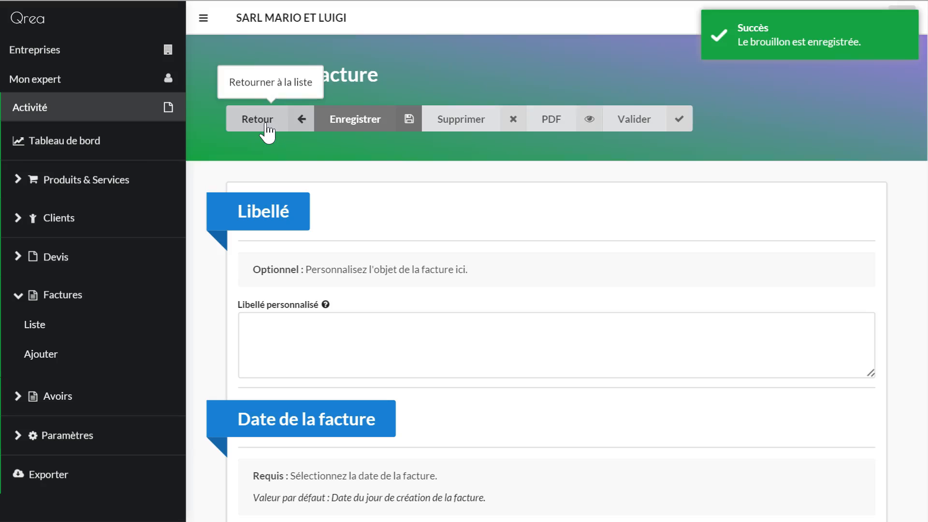
pyautogui.click(294, 338)
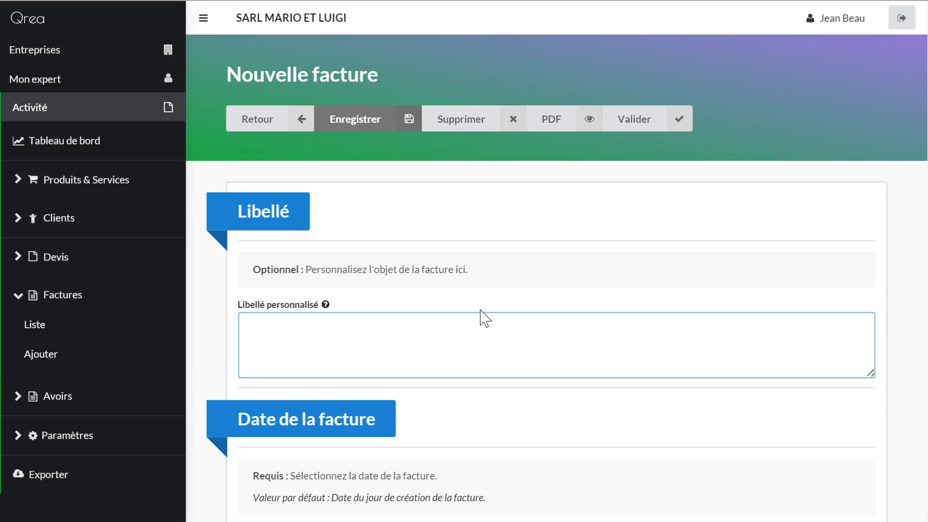
pyautogui.click(481, 321)
pyautogui.write('Pose WC')
# Step: Select the client in the first row of the client table for the invoice
pyautogui.scroll(-7, 481, 321)
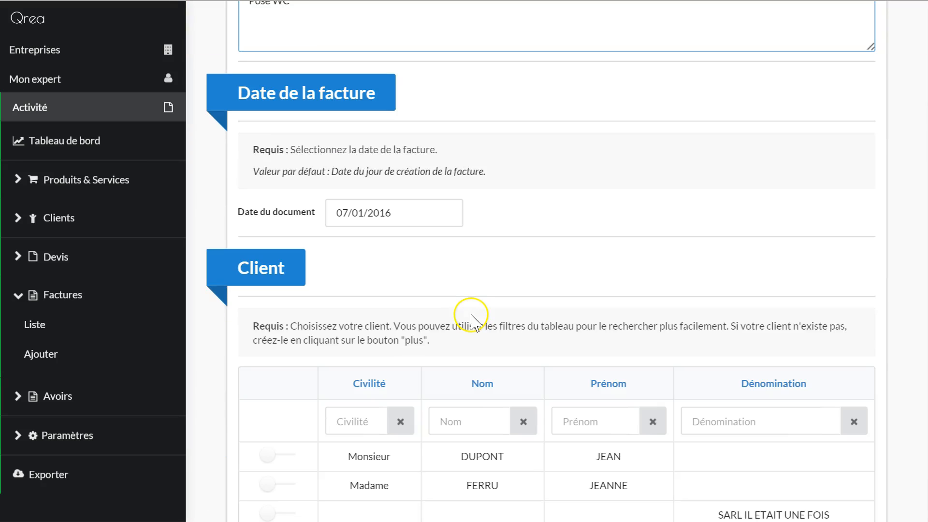
pyautogui.click(403, 205)
pyautogui.scroll(-5, 404, 207)
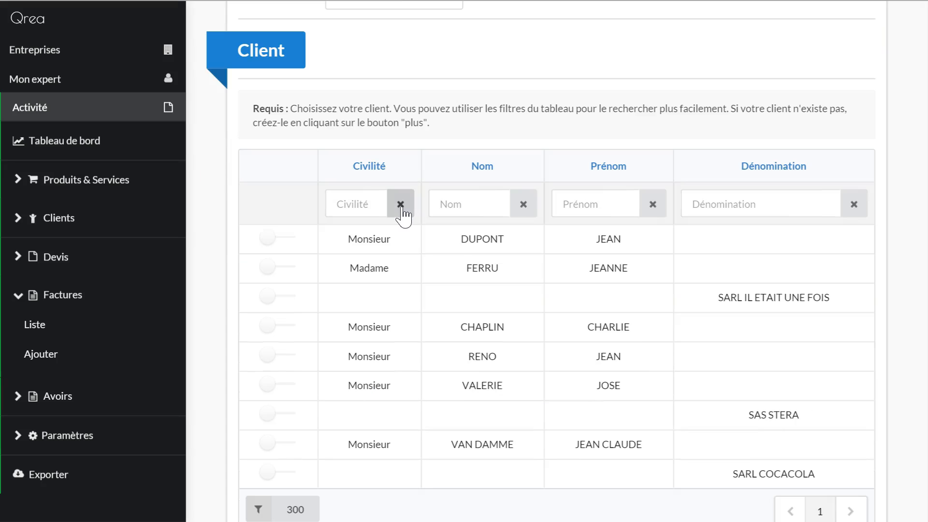
pyautogui.click(286, 238)
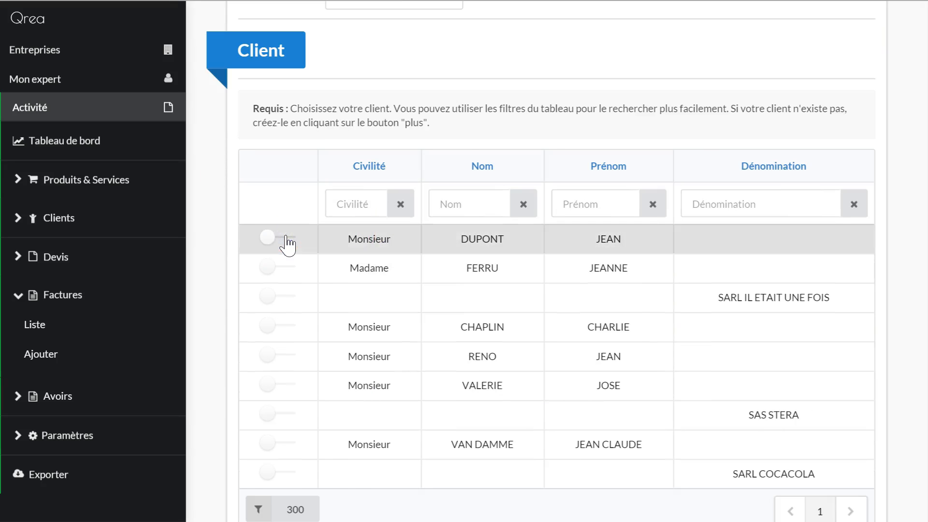
# Step: Turn off the use of the billing address for delivery, and turn it back on
pyautogui.scroll(-2, 449, 246)
pyautogui.scroll(-4, 450, 244)
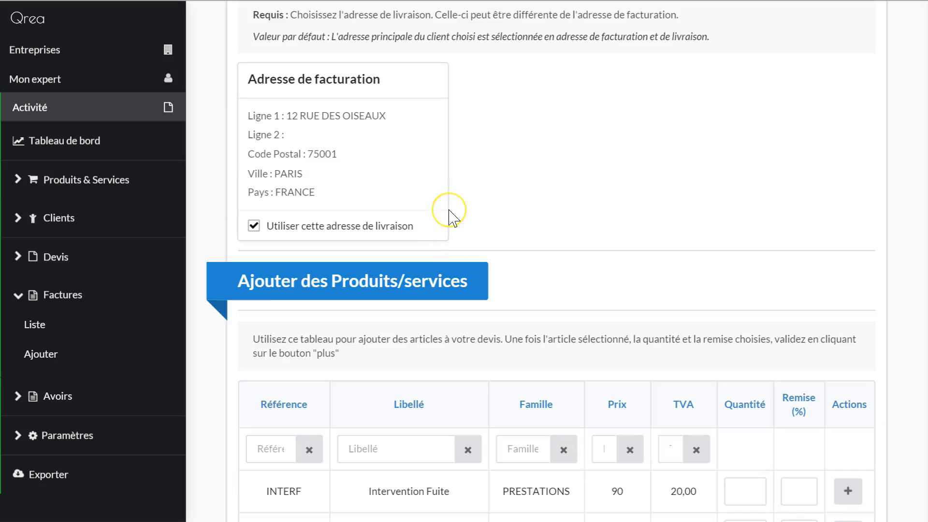
pyautogui.scroll(2, 449, 217)
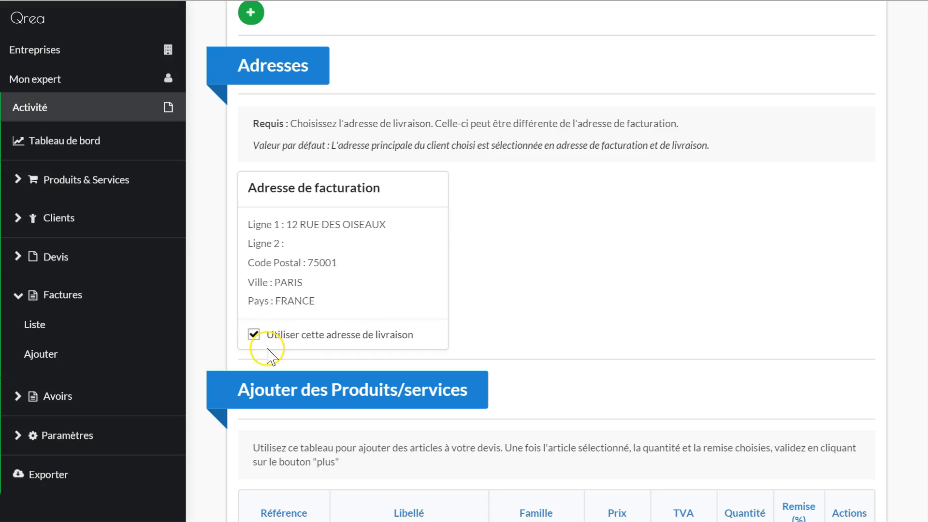
pyautogui.click(255, 334)
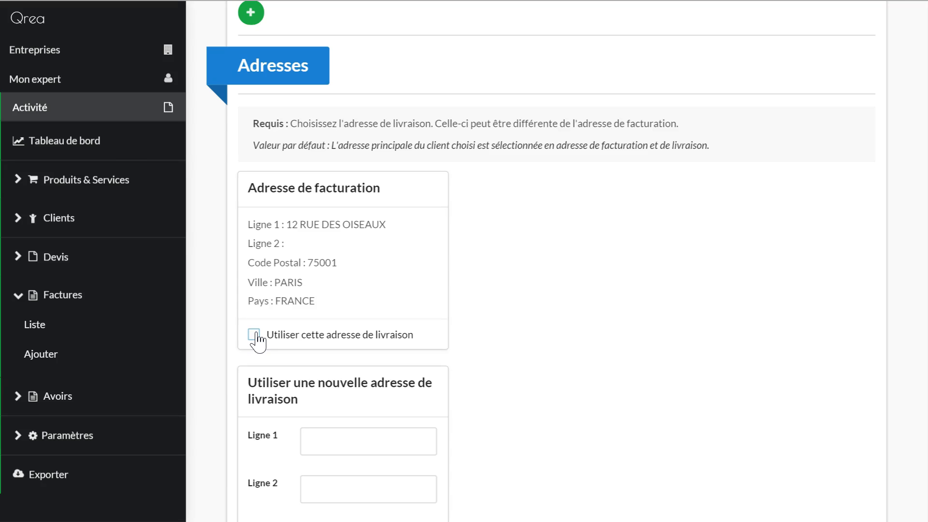
pyautogui.click(255, 335)
# Step: Add the WC NOIR product with quantity 1 and the POSE service with quantity 3 to the invoice
pyautogui.scroll(-5, 717, 278)
pyautogui.scroll(-2, 717, 277)
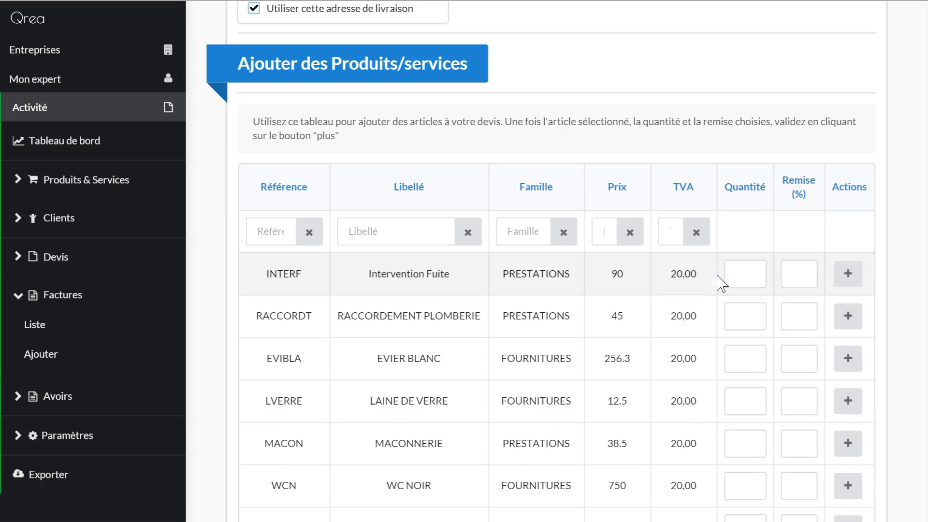
pyautogui.scroll(-2, 720, 283)
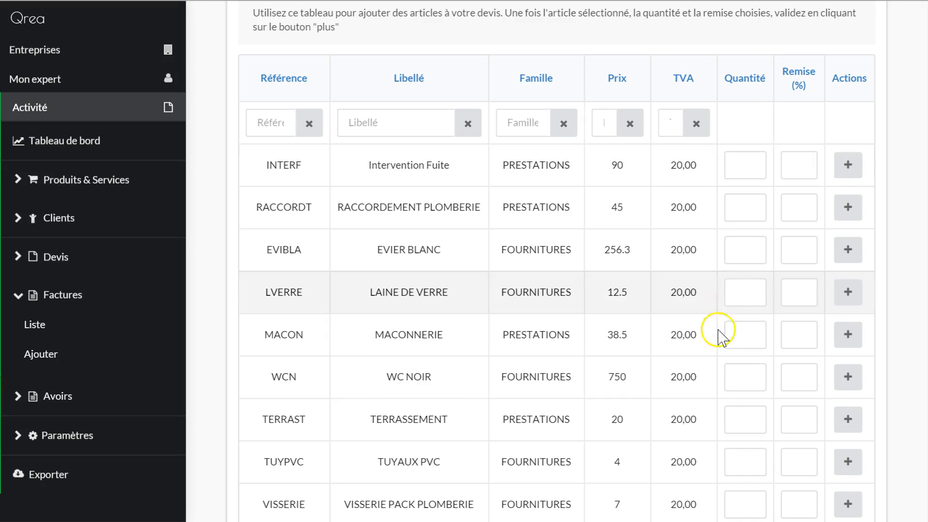
pyautogui.click(735, 368)
pyautogui.write('1')
pyautogui.scroll(-2, 736, 365)
pyautogui.click(727, 480)
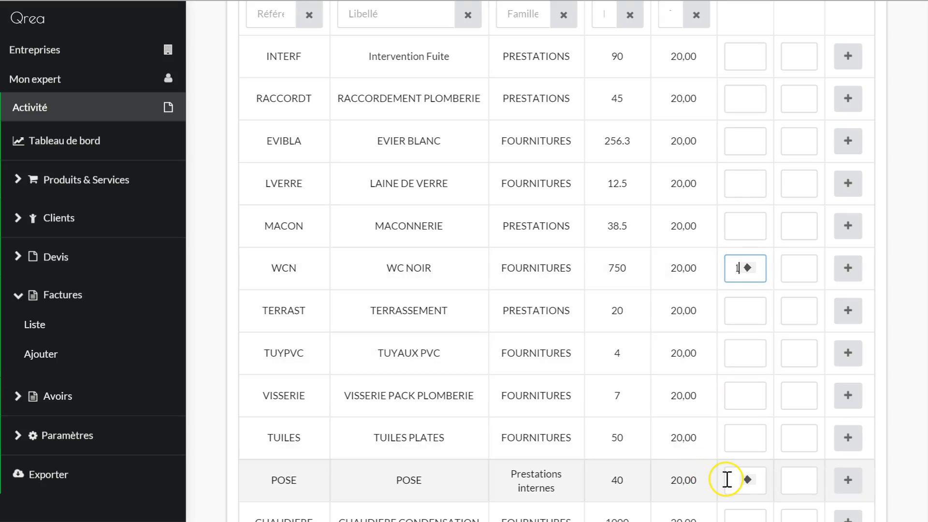
pyautogui.write('3')
pyautogui.click(849, 278)
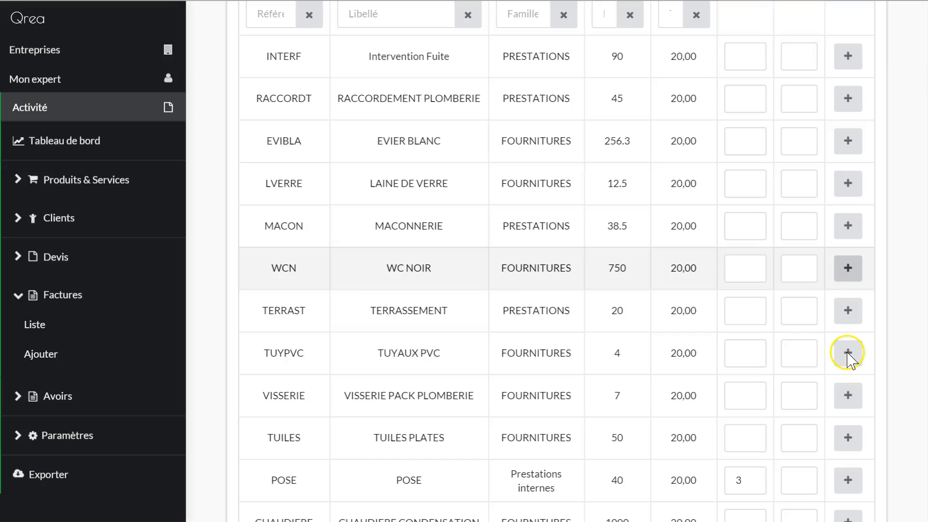
pyautogui.click(848, 480)
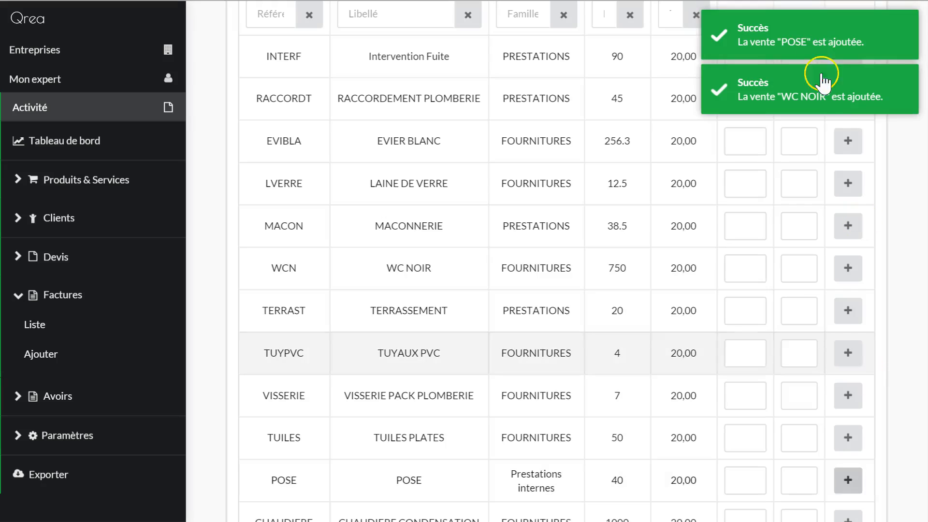
pyautogui.click(794, 39)
pyautogui.click(794, 91)
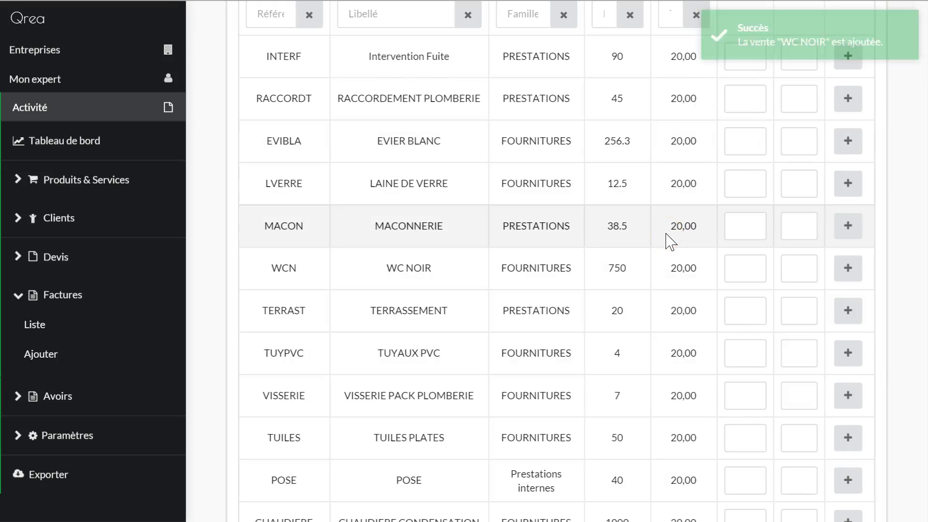
# Step: Change the existing invoice payment to type acompte with a percentage of 30 and validate it
pyautogui.scroll(-10, 670, 242)
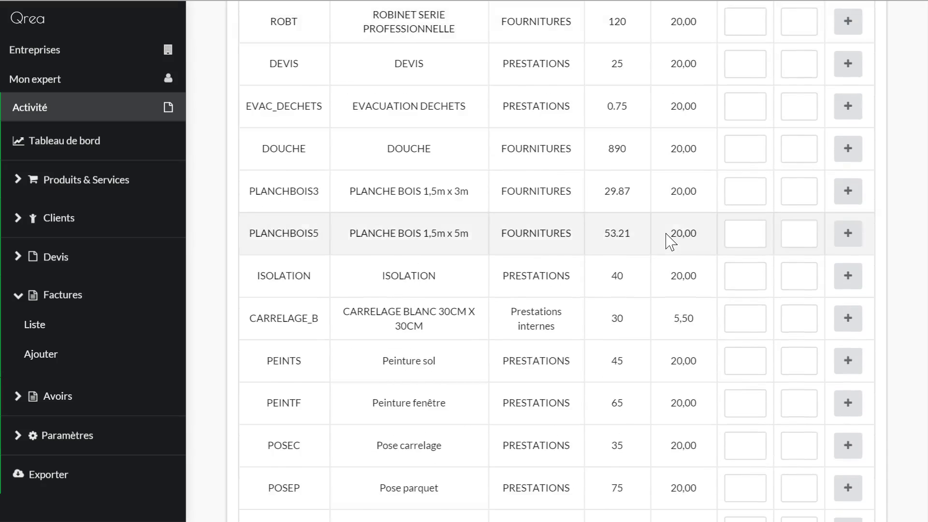
pyautogui.scroll(-12, 670, 242)
pyautogui.click(446, 269)
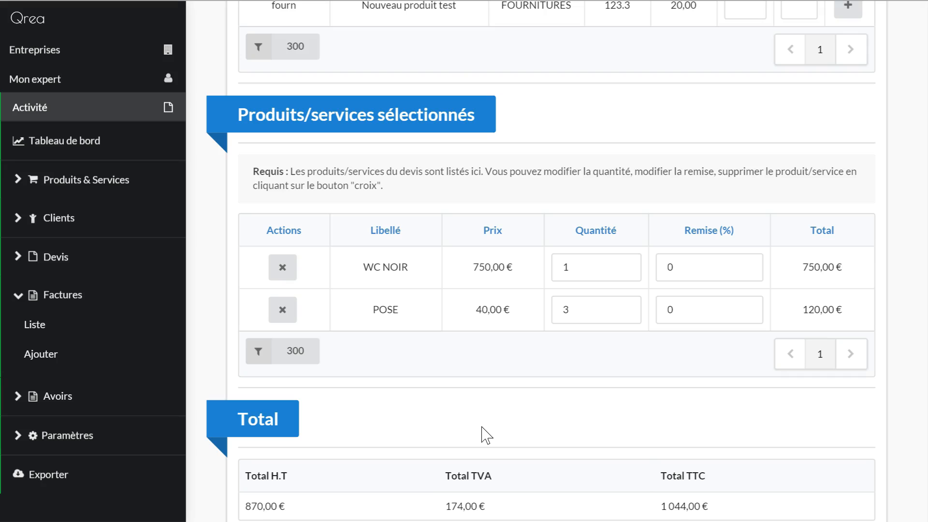
pyautogui.scroll(-5, 483, 435)
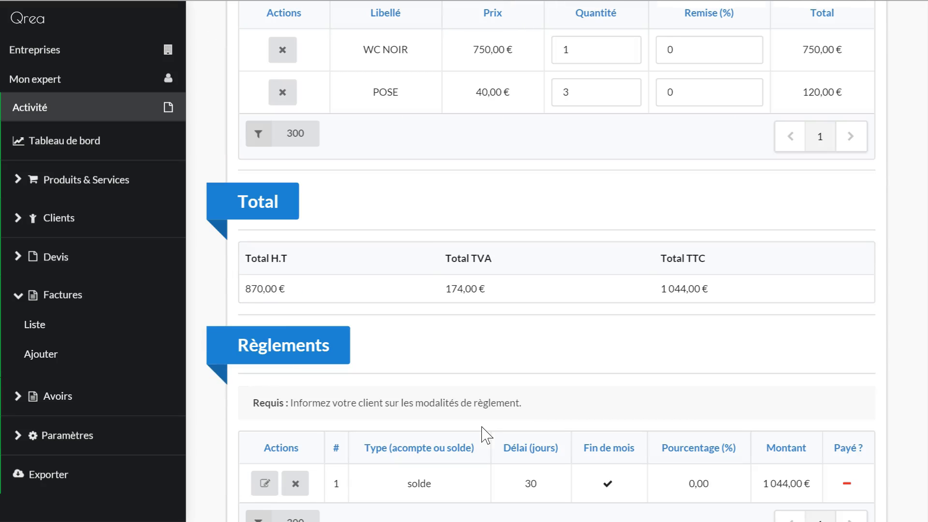
pyautogui.scroll(-2, 486, 436)
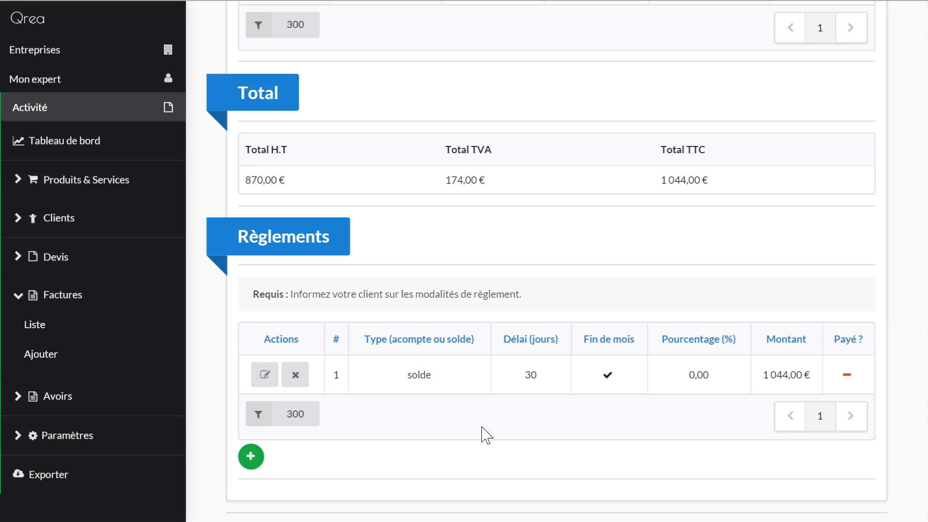
pyautogui.click(265, 375)
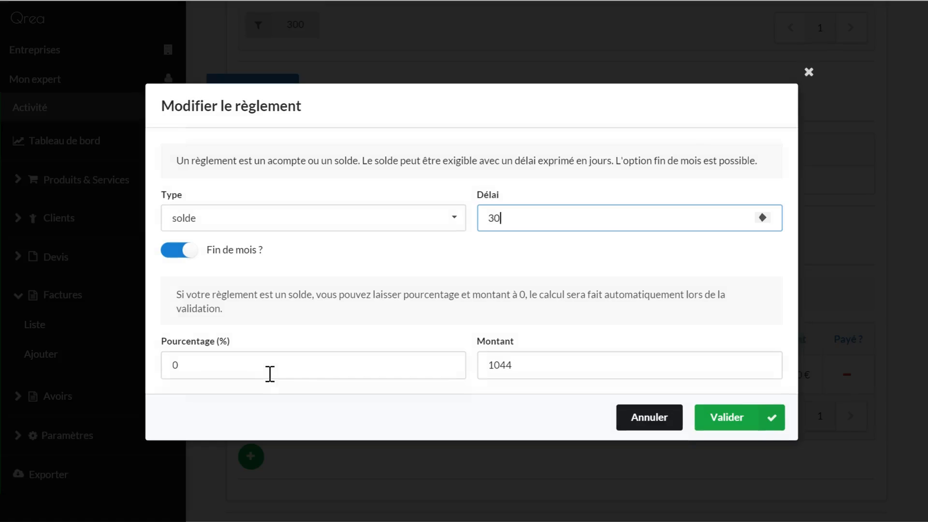
pyautogui.click(453, 224)
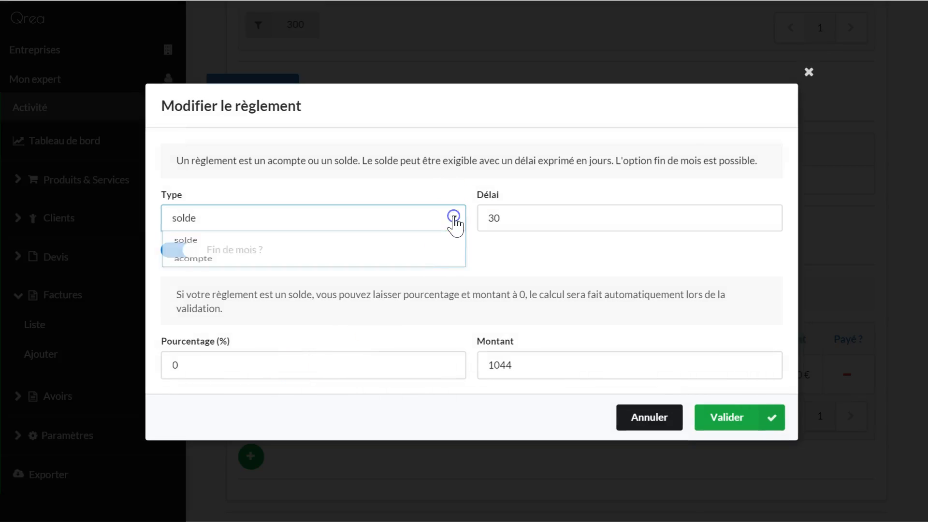
pyautogui.click(415, 269)
pyautogui.click(344, 348)
pyautogui.press('BackSpace')
pyautogui.write('30')
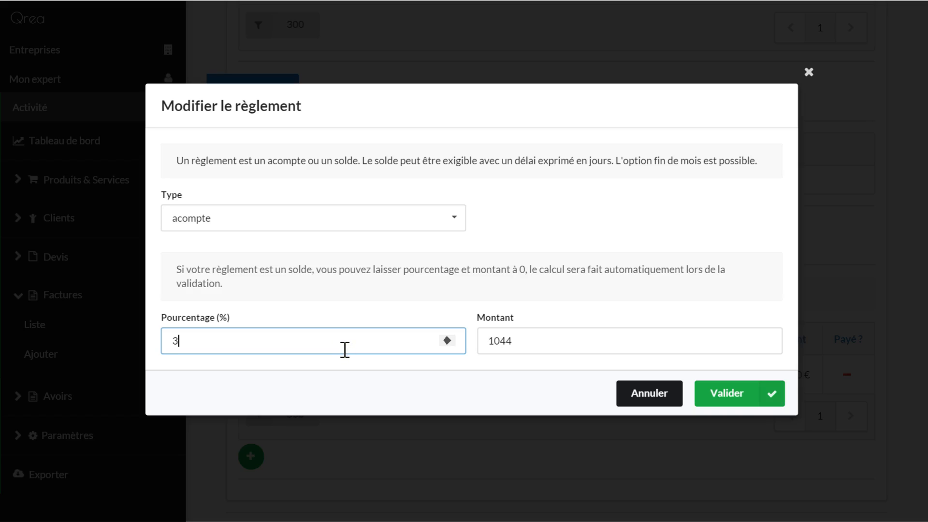
pyautogui.click(715, 399)
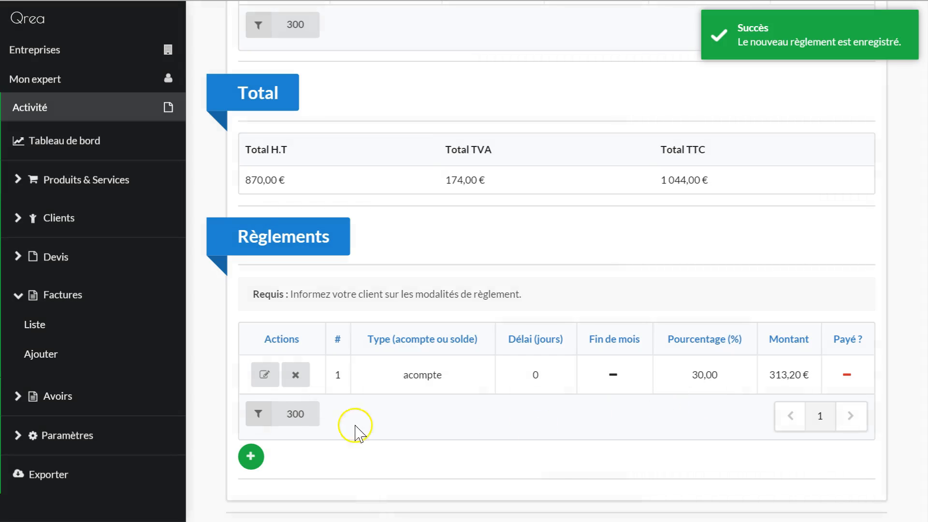
# Step: Add a second payment of type solde with a 45-day delay and the end-of-month option kept on
pyautogui.click(245, 457)
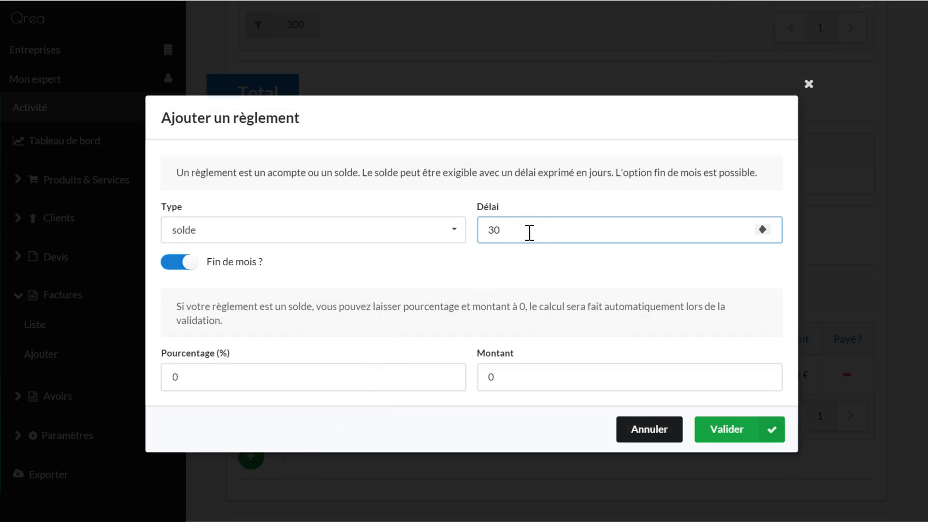
pyautogui.press('BackSpace')
pyautogui.press('BackSpace')
pyautogui.write('45')
pyautogui.click(170, 261)
pyautogui.click(170, 261)
pyautogui.click(739, 438)
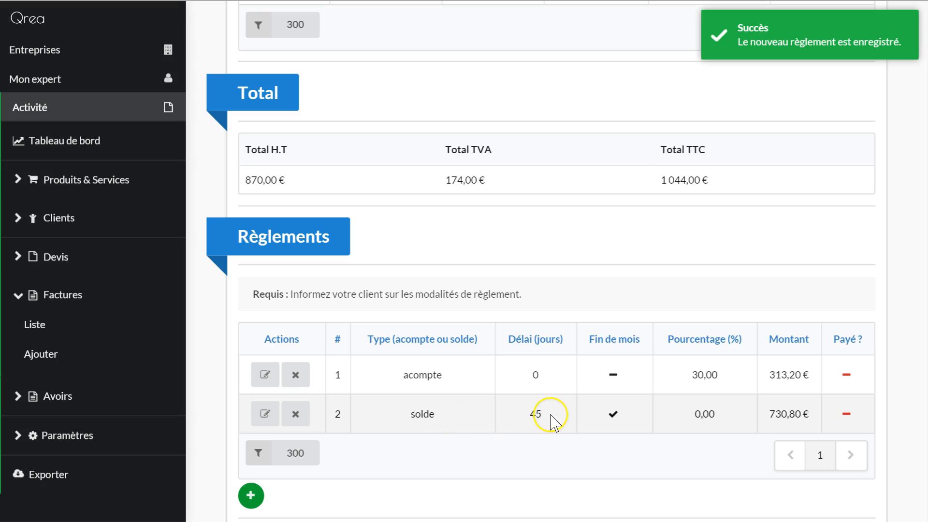
# Step: Open the PDF preview of the draft invoice
pyautogui.scroll(-2, 554, 423)
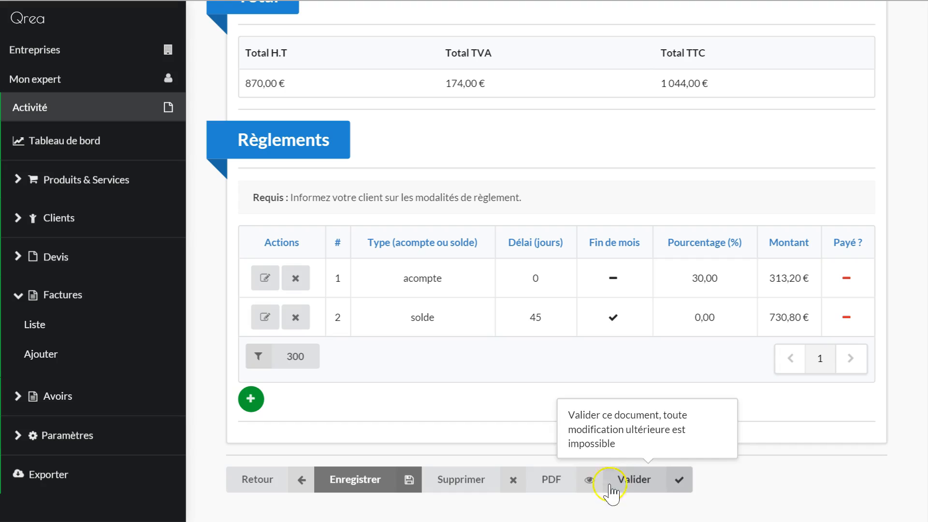
pyautogui.click(561, 492)
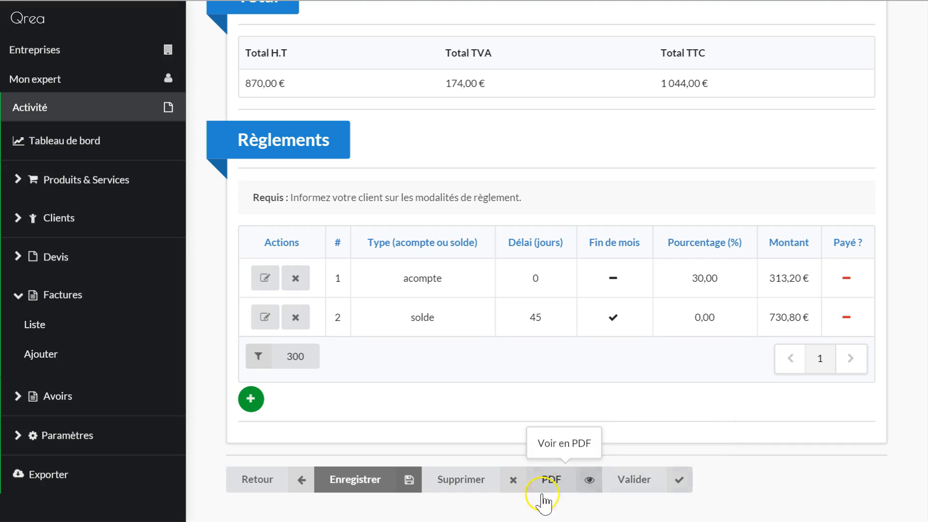
# Step: Open the draft invoice as a PDF and examine its addresses, product lines, VAT totals, payment schedule and legal notice
pyautogui.click(379, 484)
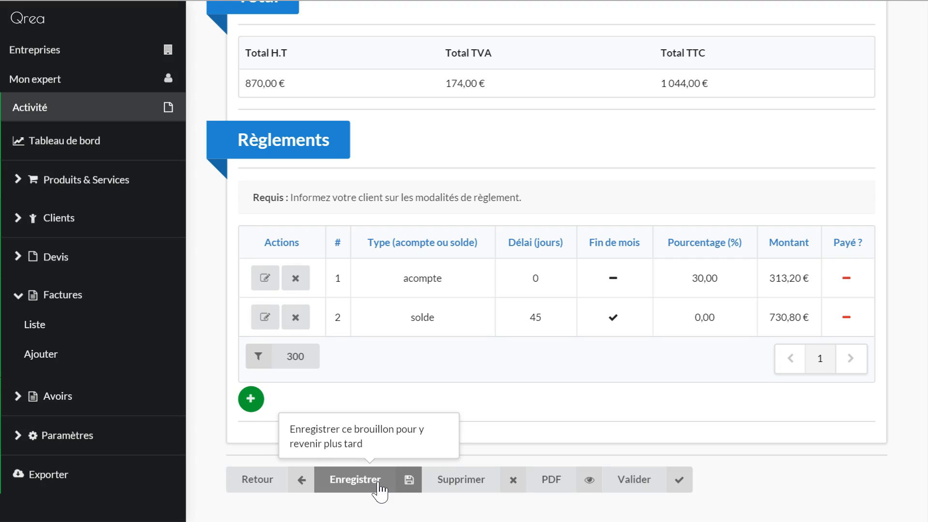
pyautogui.click(561, 479)
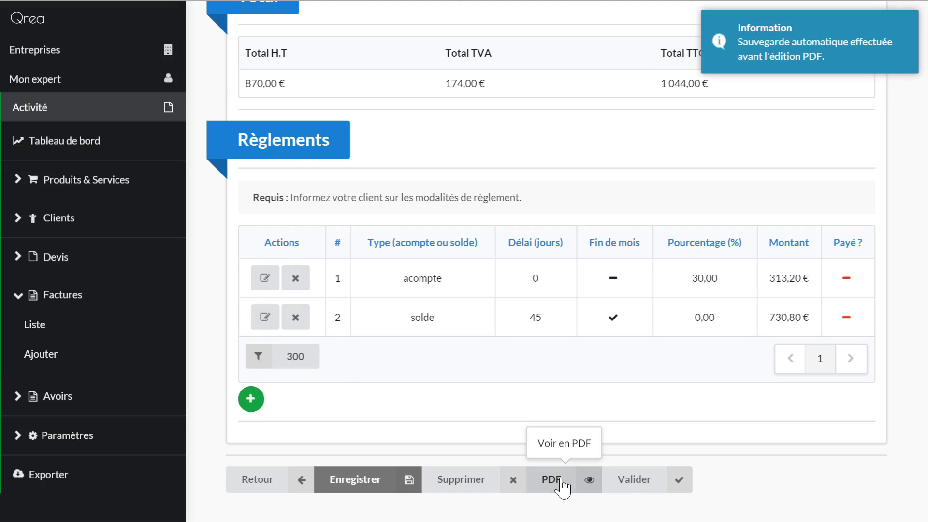
pyautogui.click(543, 319)
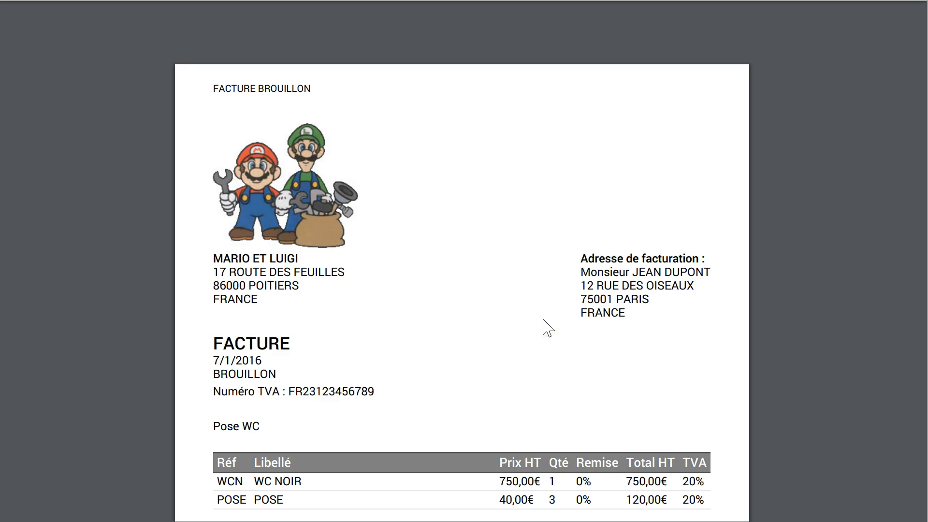
pyautogui.scroll(-2, 543, 320)
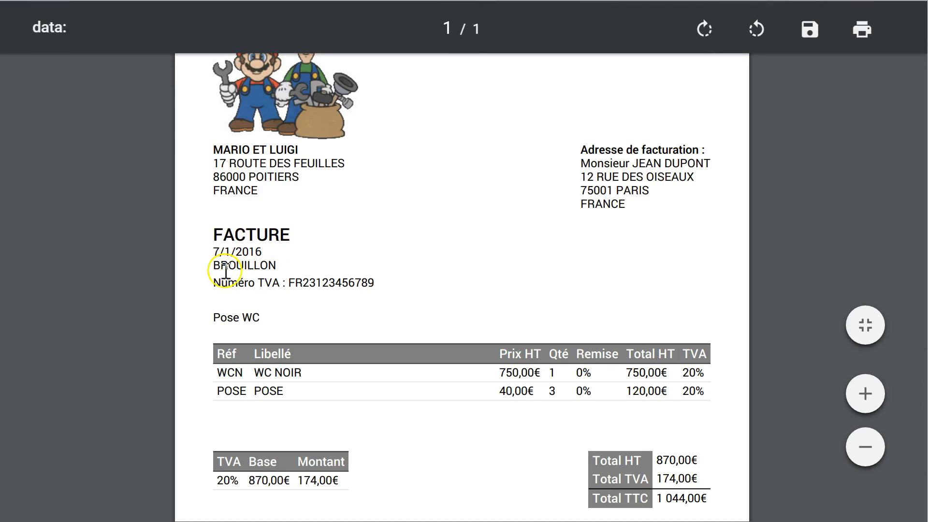
pyautogui.click(467, 247)
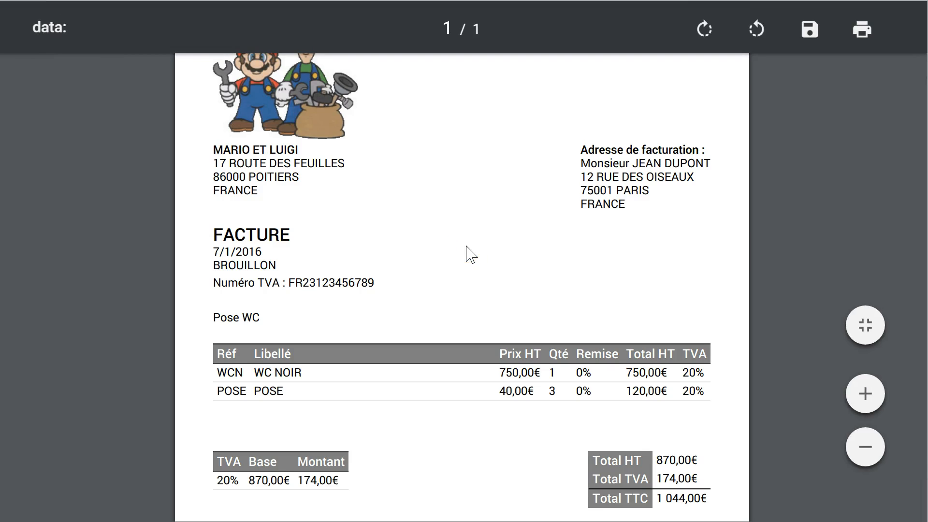
pyautogui.scroll(-5, 467, 247)
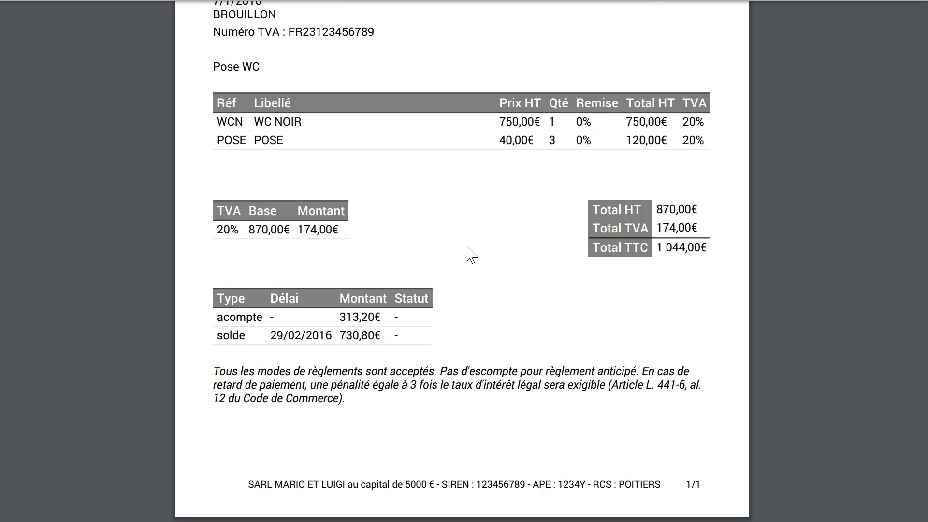
pyautogui.scroll(6, 471, 254)
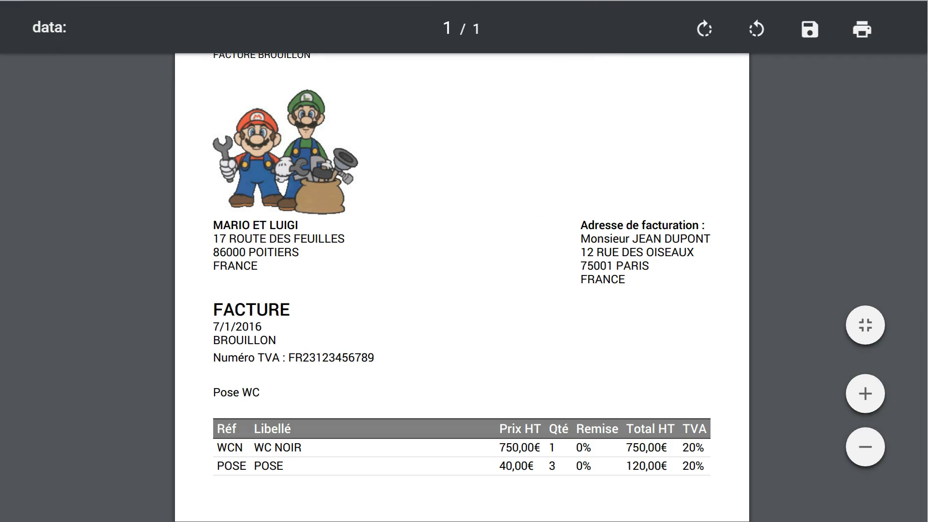
# Step: Close the PDF preview and validate the draft invoice
pyautogui.hotkey('ctrl', 'w')
pyautogui.click(638, 478)
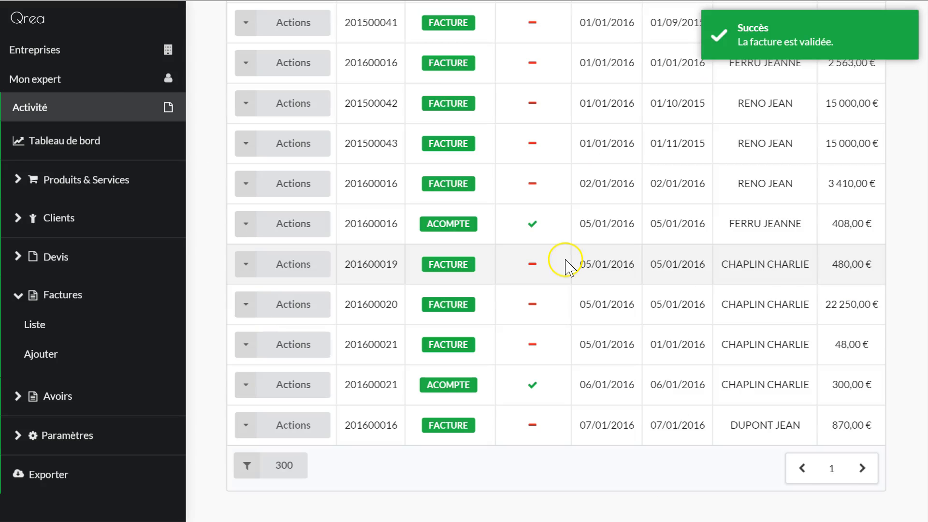